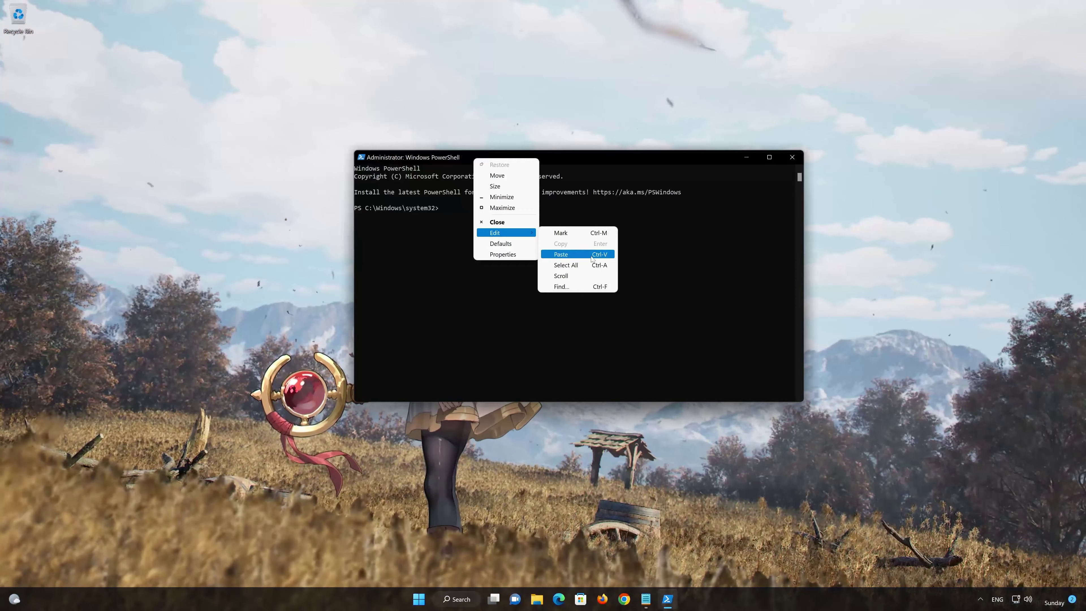
Run the copied service and Winsock reset commands in the administrator PowerShell session and close it with exit
{"action": "left_click", "coordinate": [591, 256]}
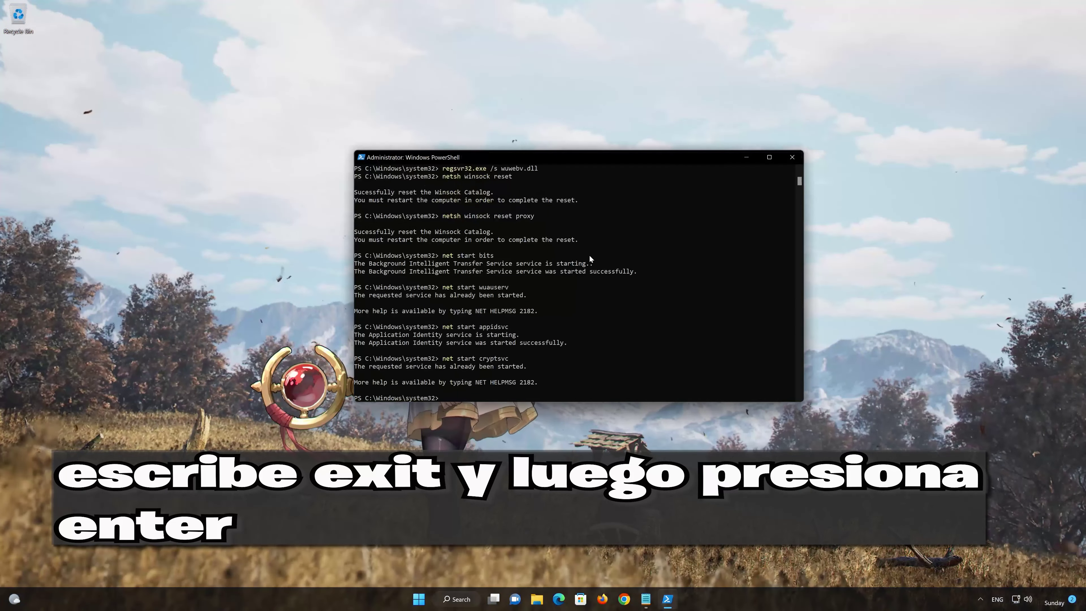
{"action": "type", "text": "exit"}
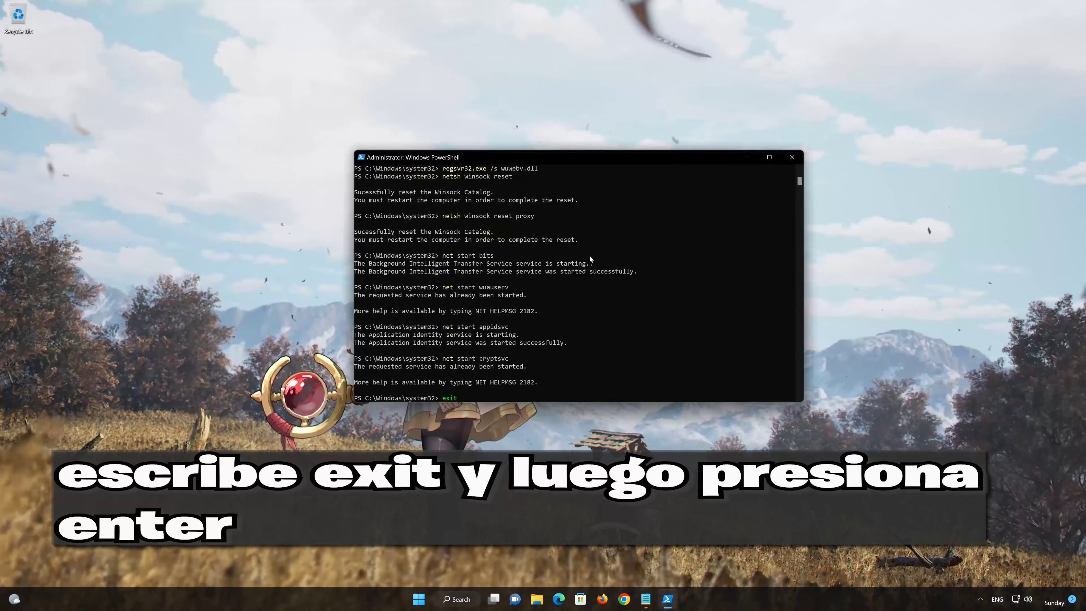
{"action": "key", "text": "Return"}
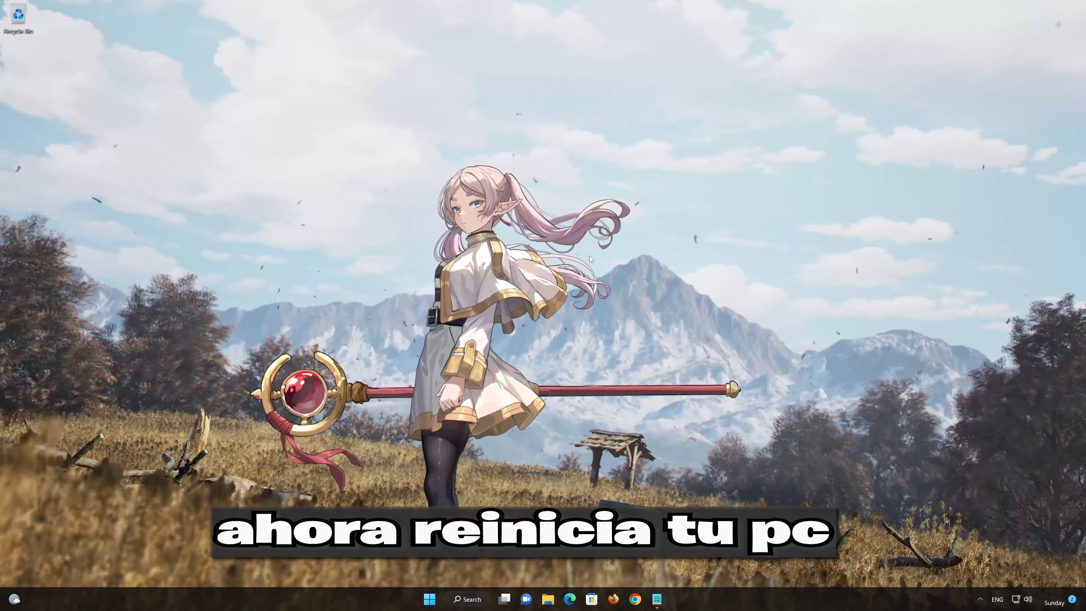
Restart the PC
{"action": "left_click", "coordinate": [430, 599]}
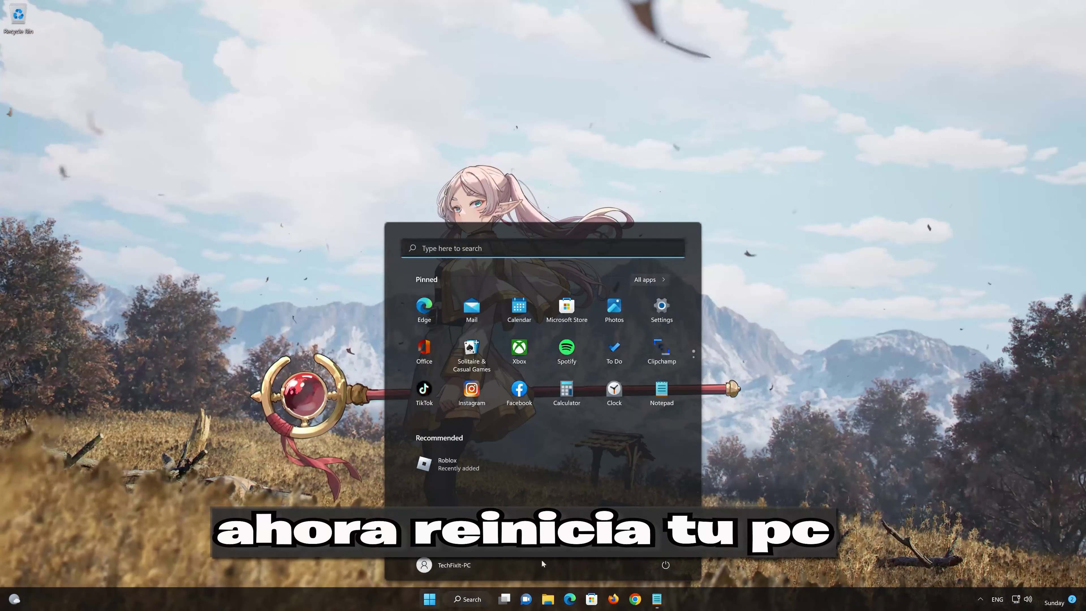
{"action": "left_click", "coordinate": [665, 565]}
{"action": "left_click", "coordinate": [665, 545]}
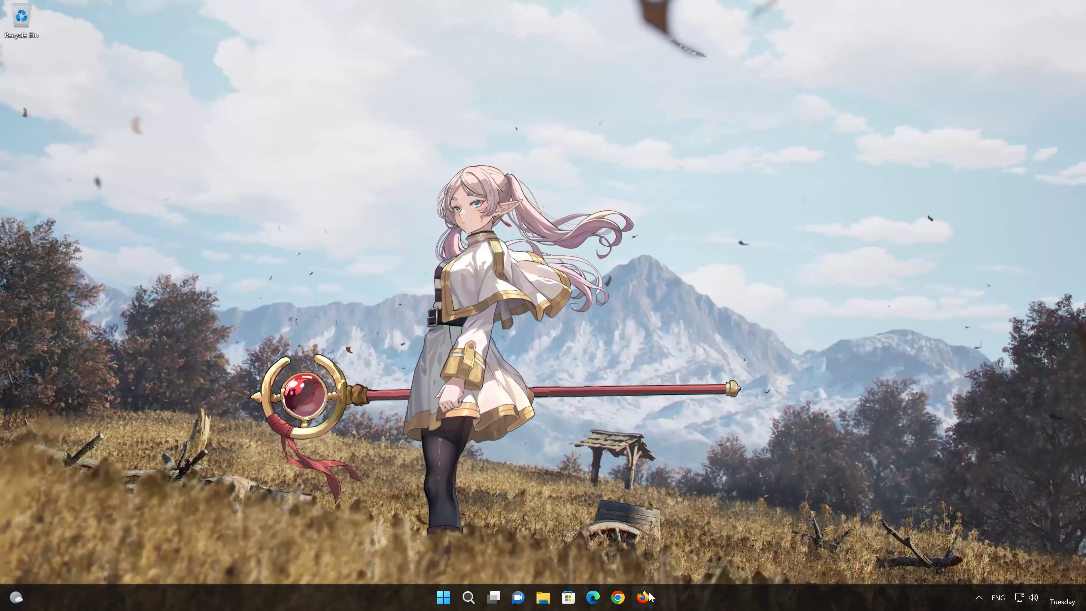
Switch to Firefox and load the copied address of Microsoft's Download Windows 11 page
{"action": "left_click", "coordinate": [646, 597]}
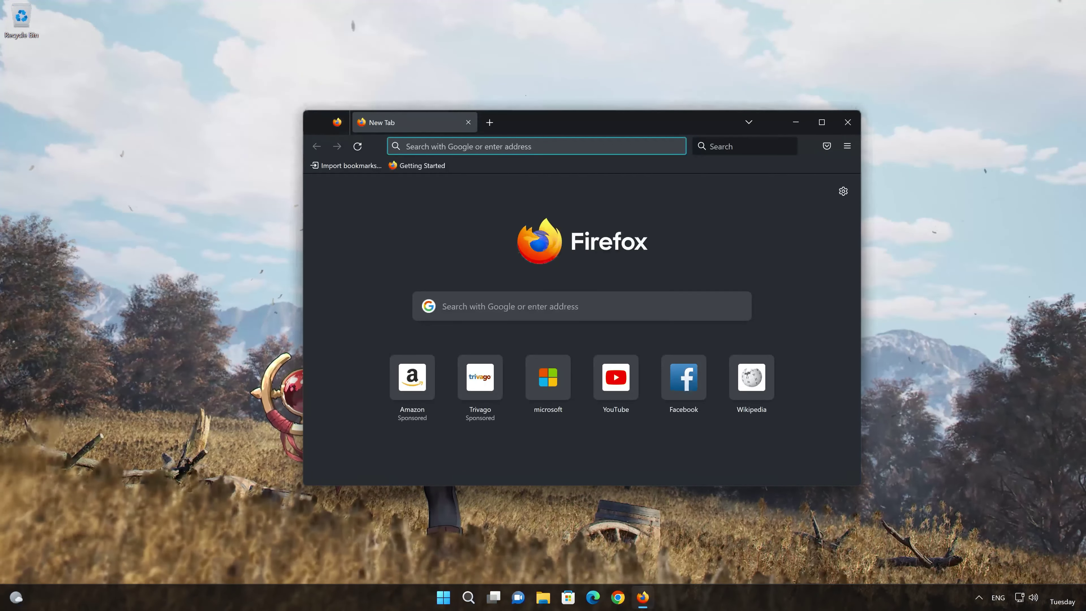
{"action": "right_click", "coordinate": [510, 147]}
{"action": "left_click", "coordinate": [534, 243]}
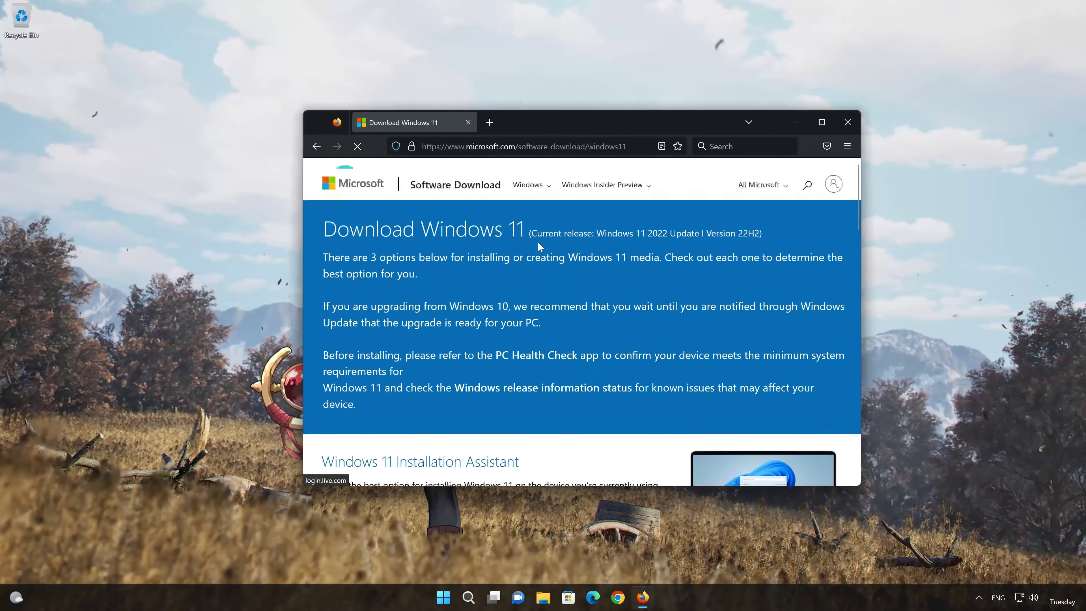
Download the media creation tool offered under Create Windows 11 Installation Media and close the browser
{"action": "scroll", "coordinate": [538, 241], "scroll_direction": "down", "scroll_amount": 5}
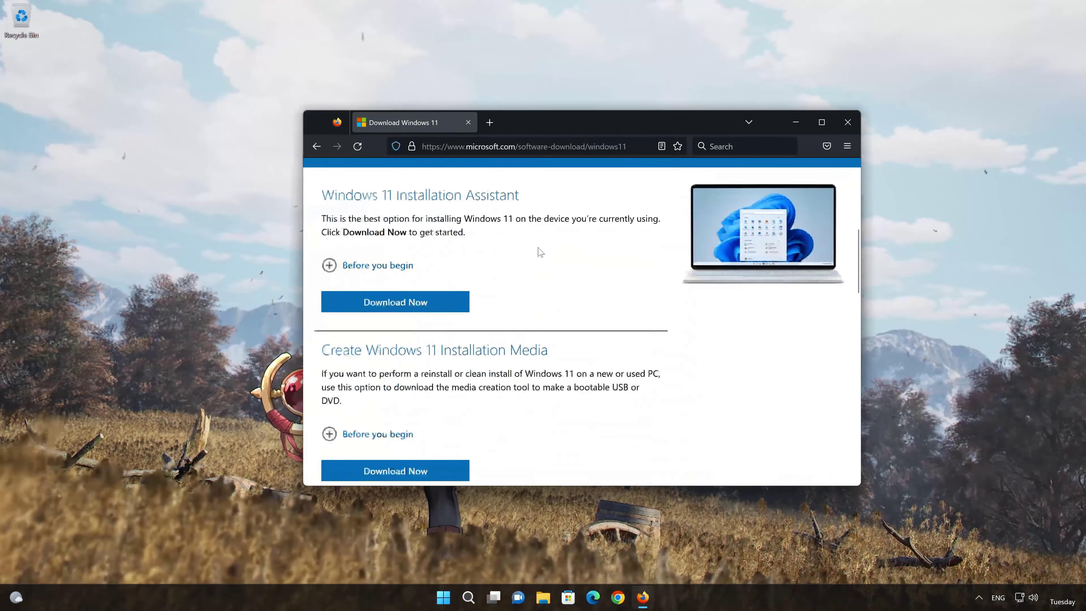
{"action": "scroll", "coordinate": [538, 252], "scroll_direction": "down", "scroll_amount": 2}
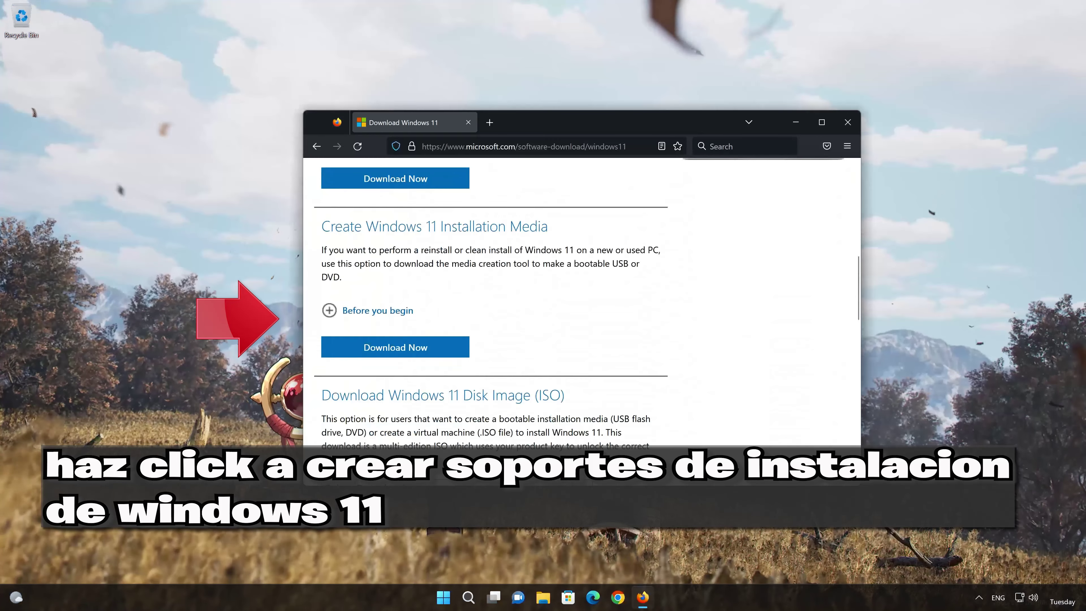
{"action": "left_click", "coordinate": [370, 354]}
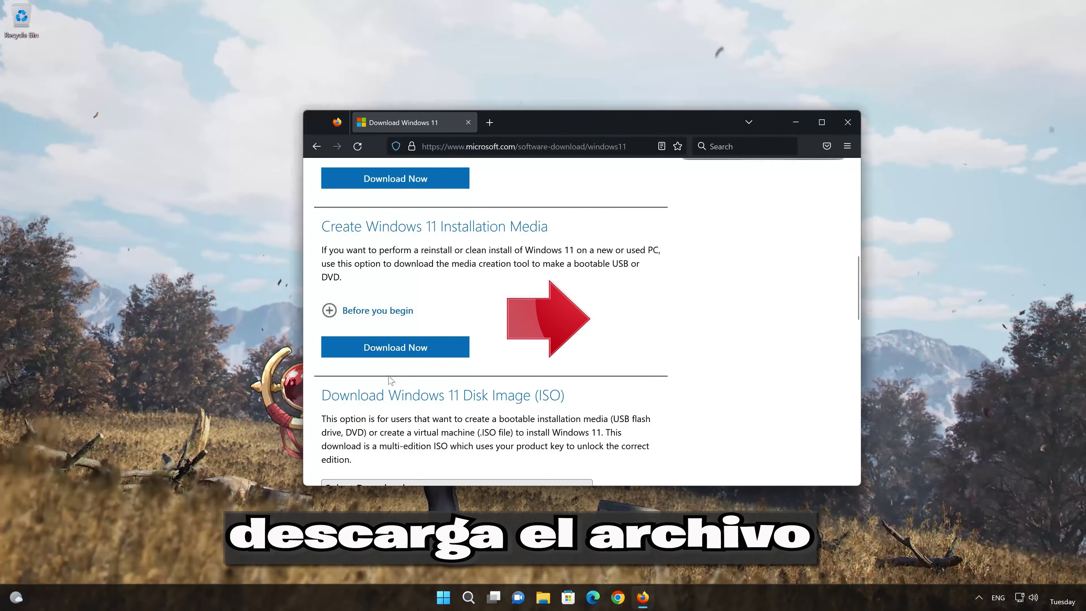
{"action": "left_click", "coordinate": [404, 352]}
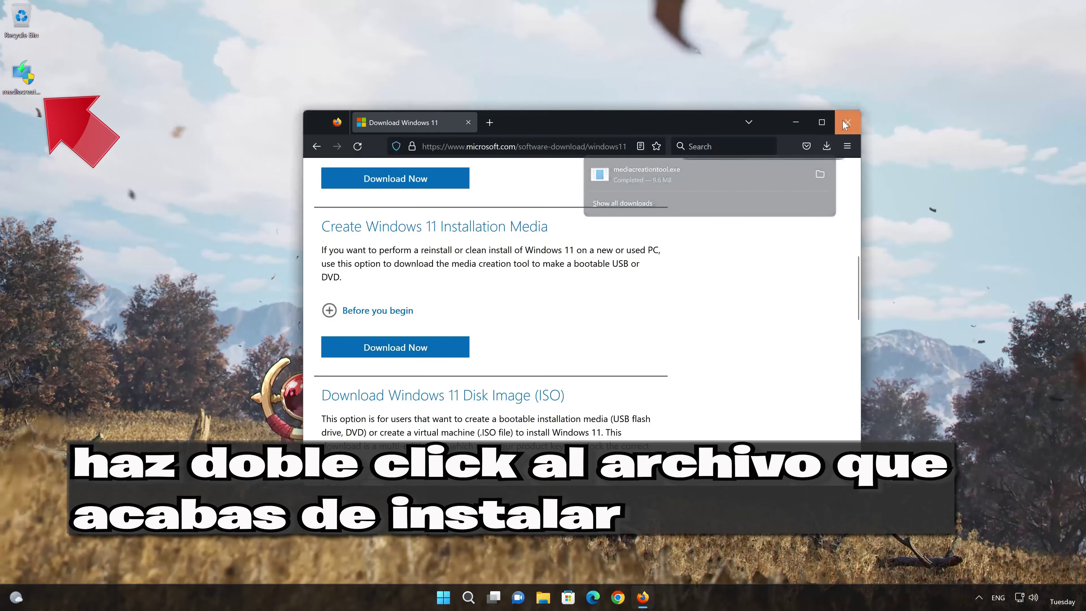
{"action": "left_click", "coordinate": [847, 122]}
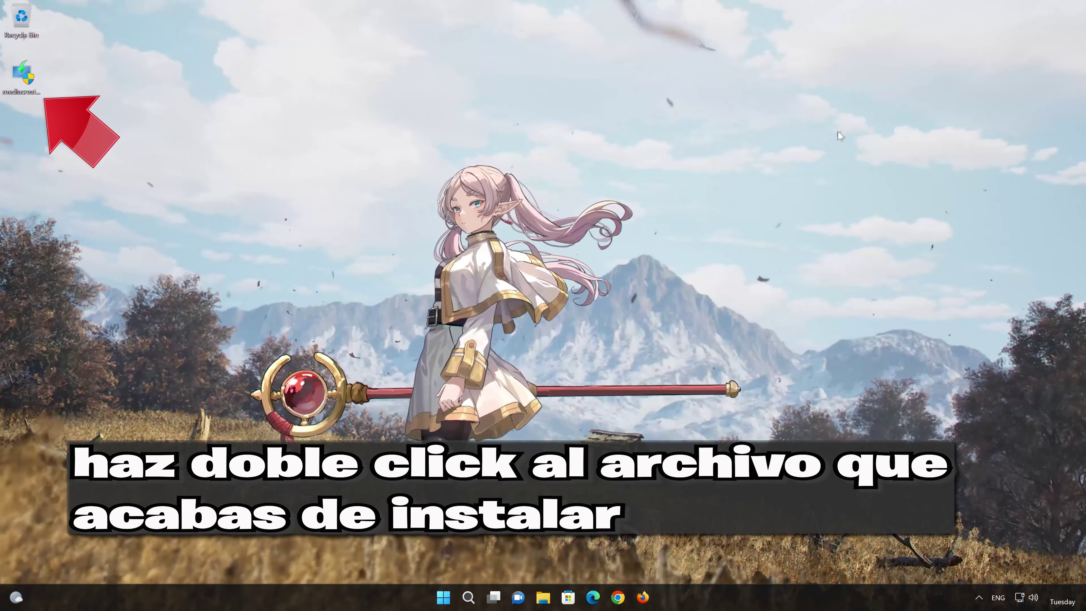
Launch the downloaded mediacreationtool from the desktop, allow it to make changes, and accept its license terms
{"action": "double_click", "coordinate": [22, 91]}
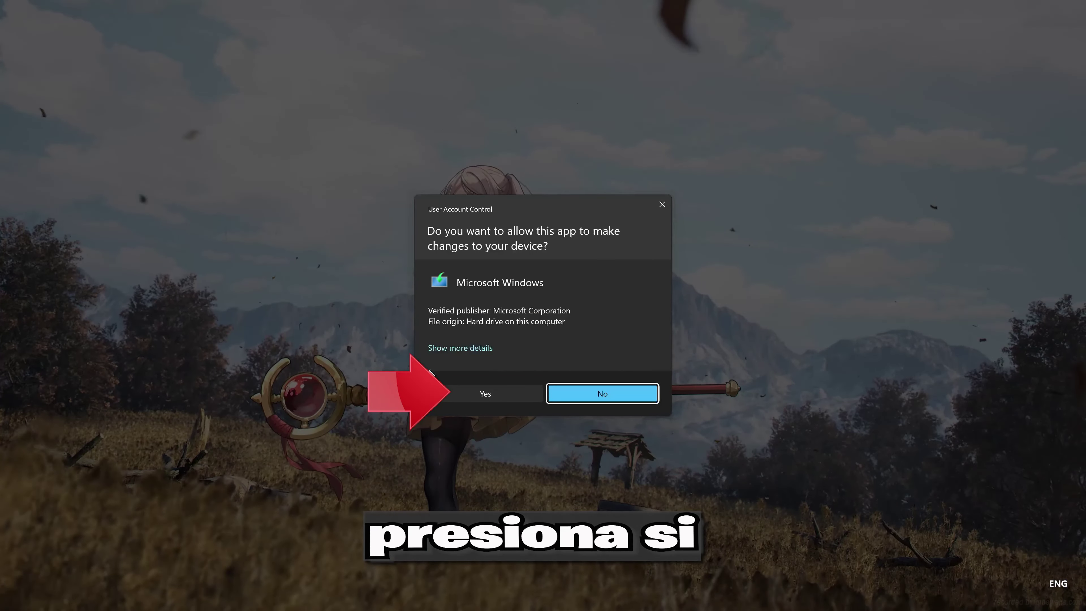
{"action": "left_click", "coordinate": [479, 394]}
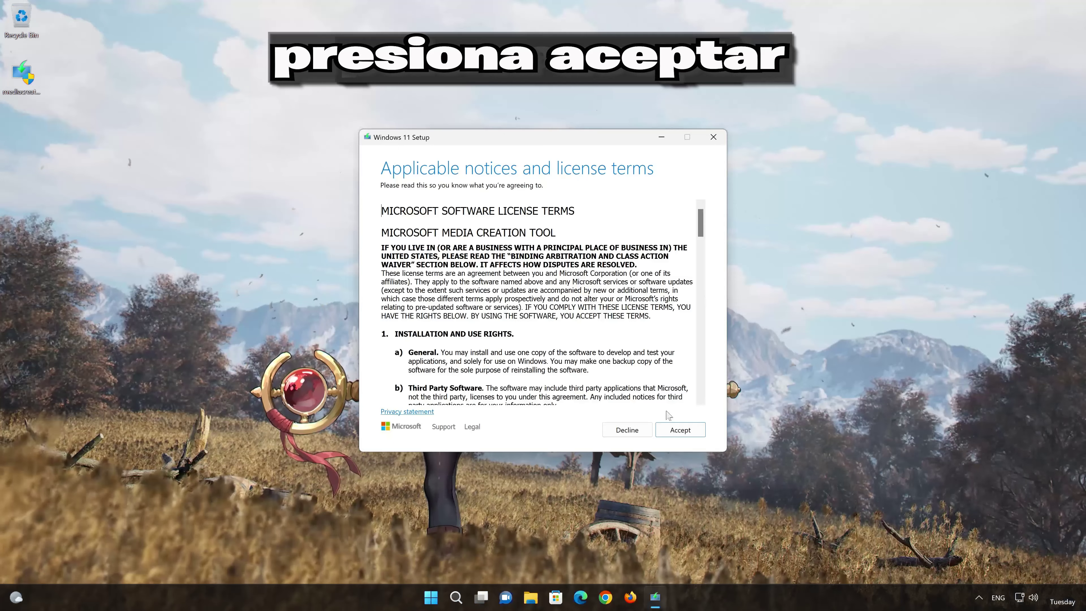
{"action": "left_click", "coordinate": [689, 433]}
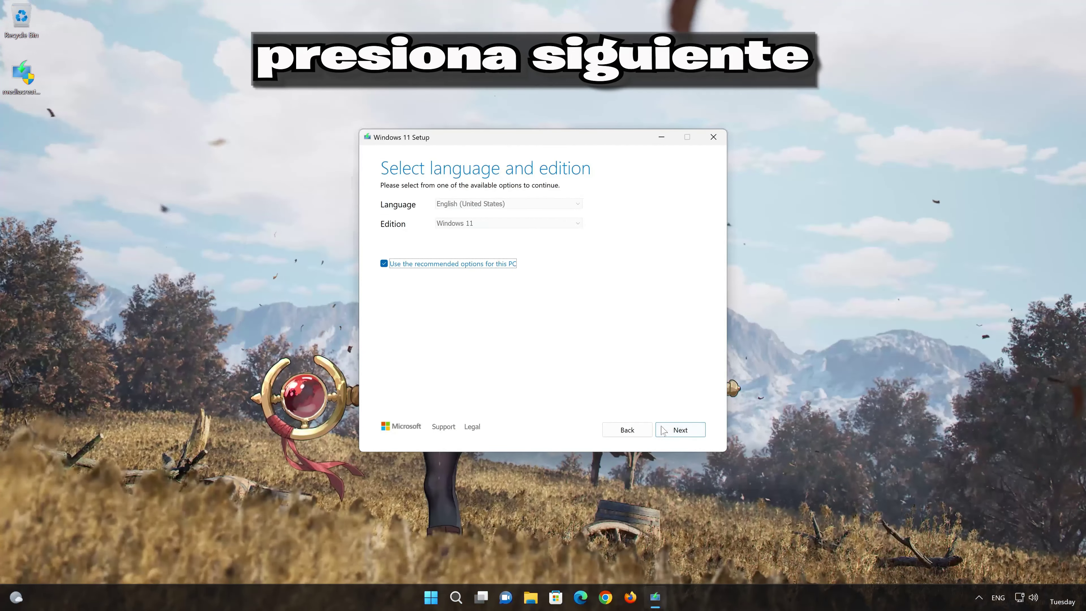
Keep the recommended language and edition for this PC and choose ISO file as the installation media
{"action": "left_click", "coordinate": [695, 436]}
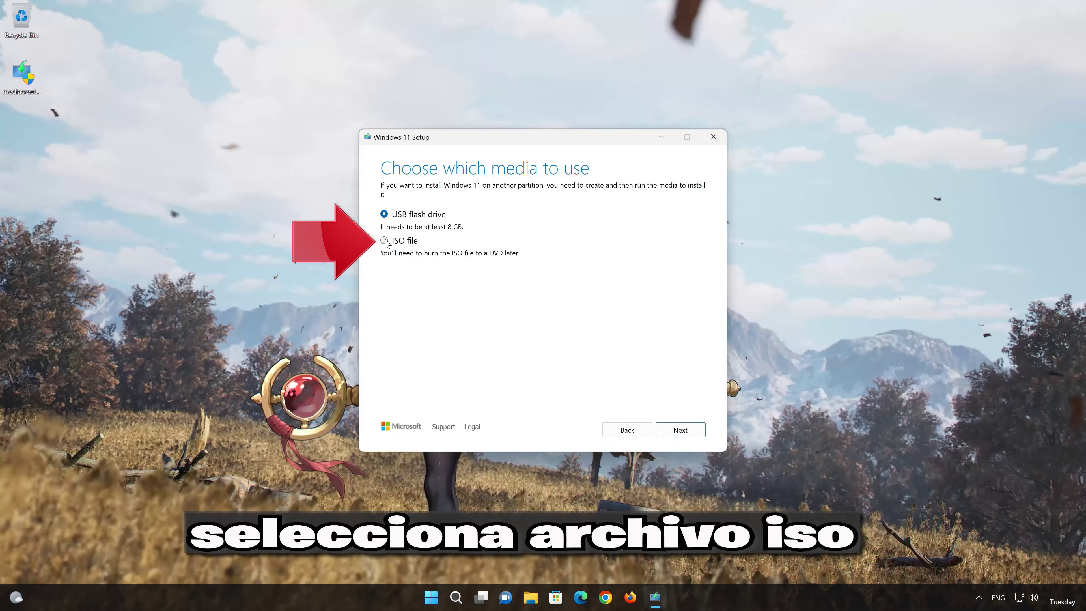
{"action": "left_click", "coordinate": [404, 241]}
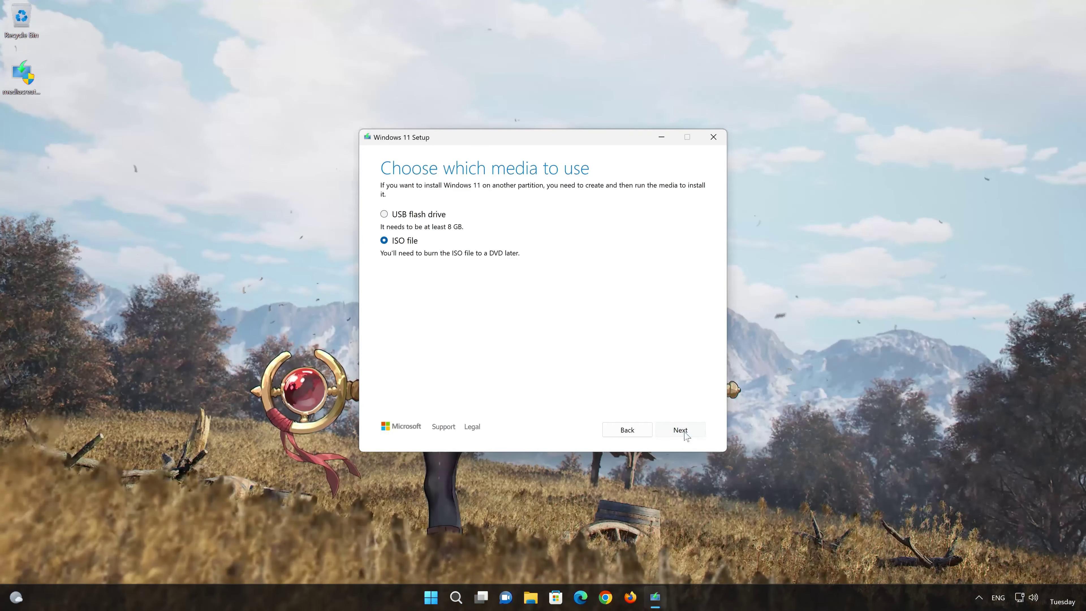
{"action": "left_click", "coordinate": [685, 432]}
Save the ISO file as Windows 11 on the Desktop and finish the media creation setup
{"action": "key", "text": "End"}
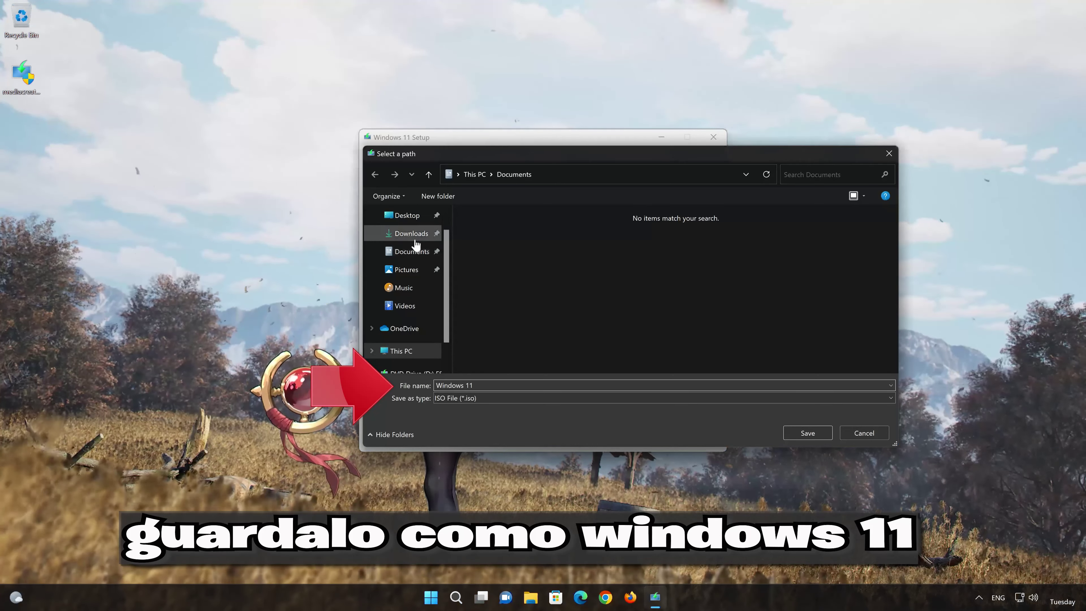
{"action": "left_click", "coordinate": [406, 215]}
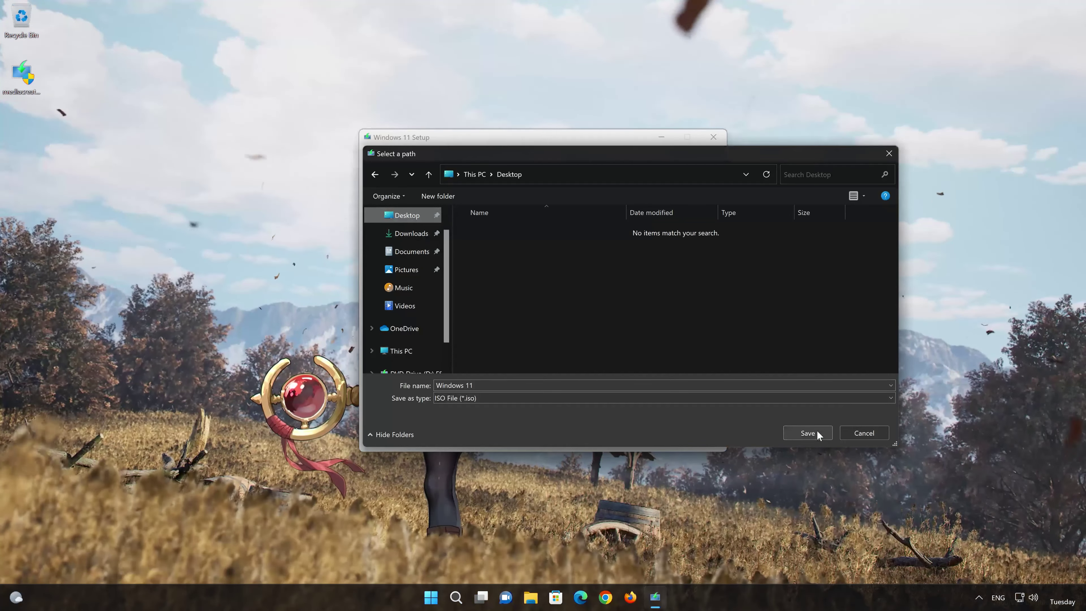
{"action": "left_click", "coordinate": [817, 431]}
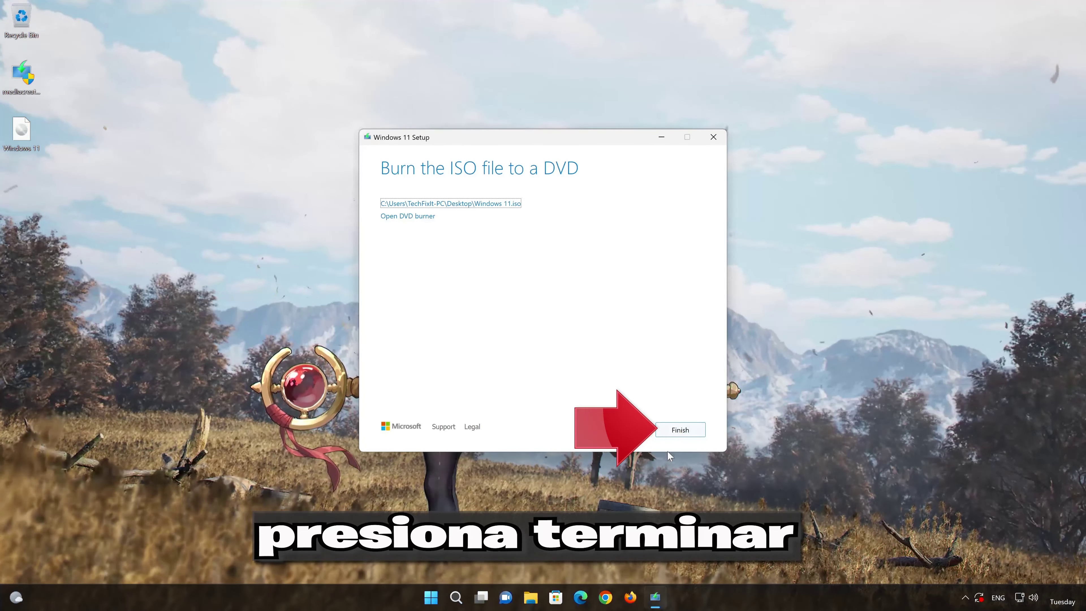
{"action": "left_click", "coordinate": [680, 430]}
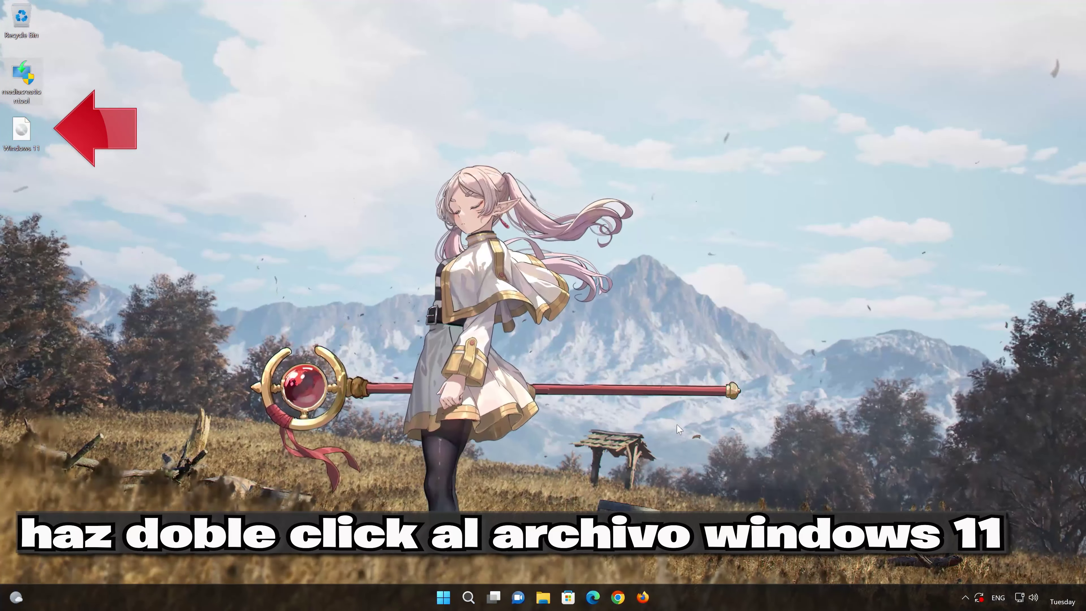
Mount the Windows 11 ISO from the desktop, run its setup application with permission granted, and close the drive's folder window
{"action": "double_click", "coordinate": [20, 140]}
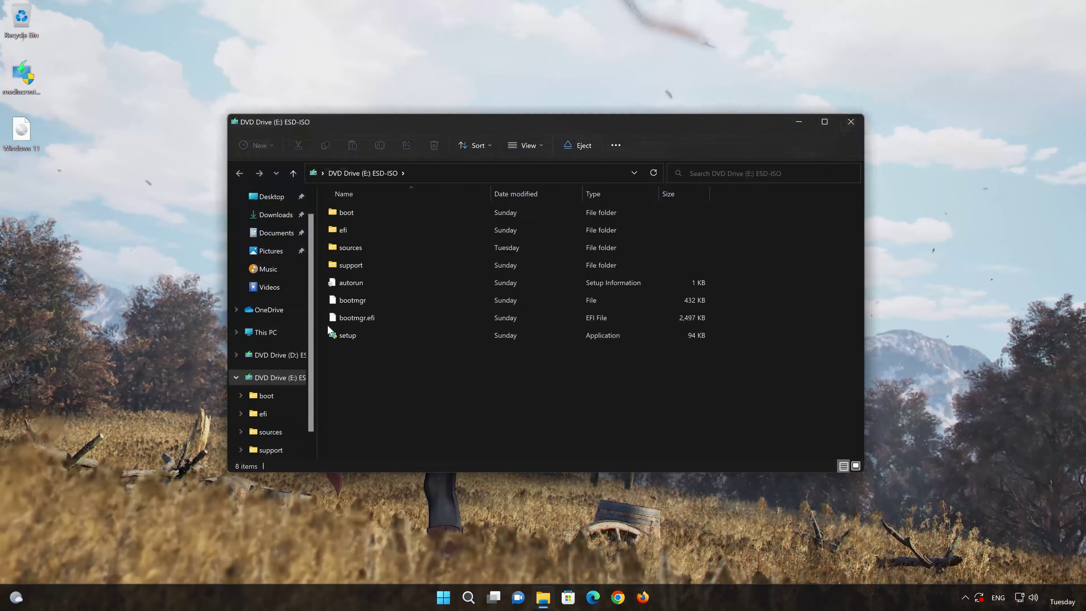
{"action": "double_click", "coordinate": [408, 335]}
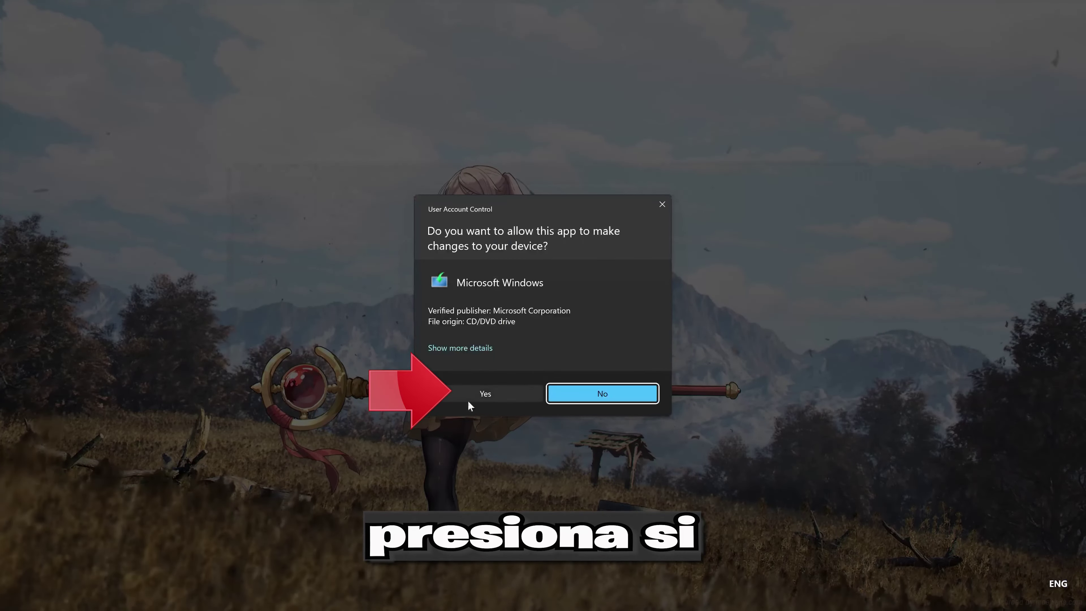
{"action": "left_click", "coordinate": [482, 394]}
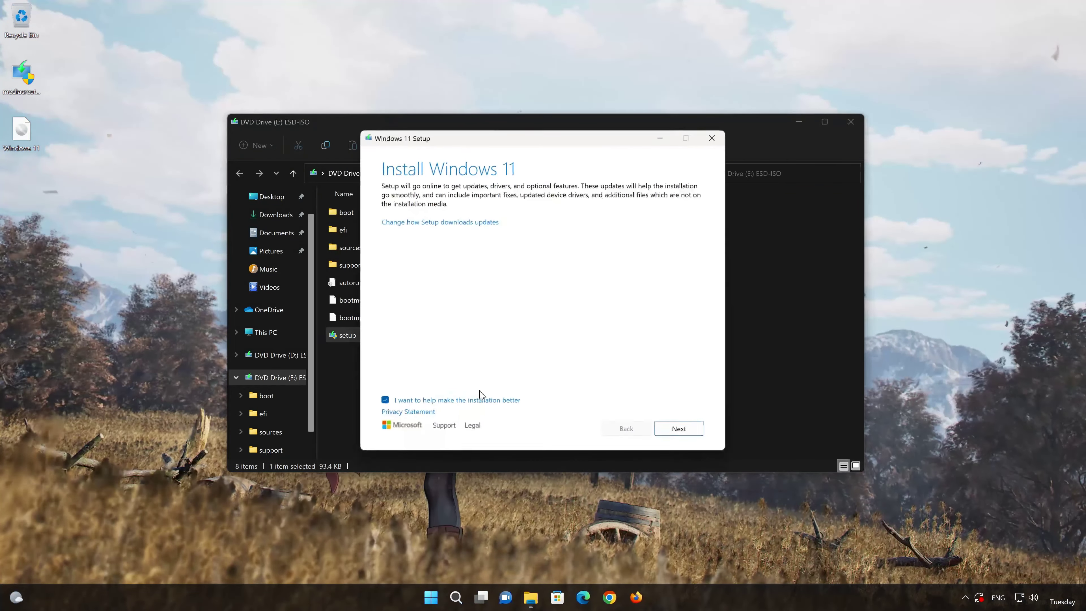
{"action": "left_click", "coordinate": [849, 123]}
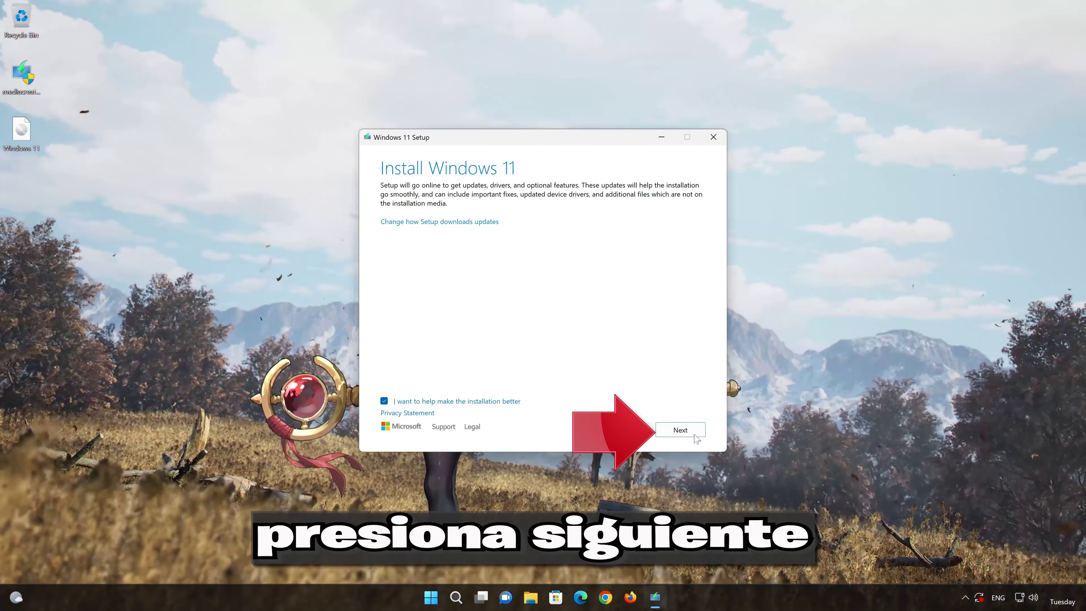
Accept the Windows 11 Setup license terms and start installing Windows 11 Pro, keeping personal files and apps
{"action": "left_click", "coordinate": [685, 432]}
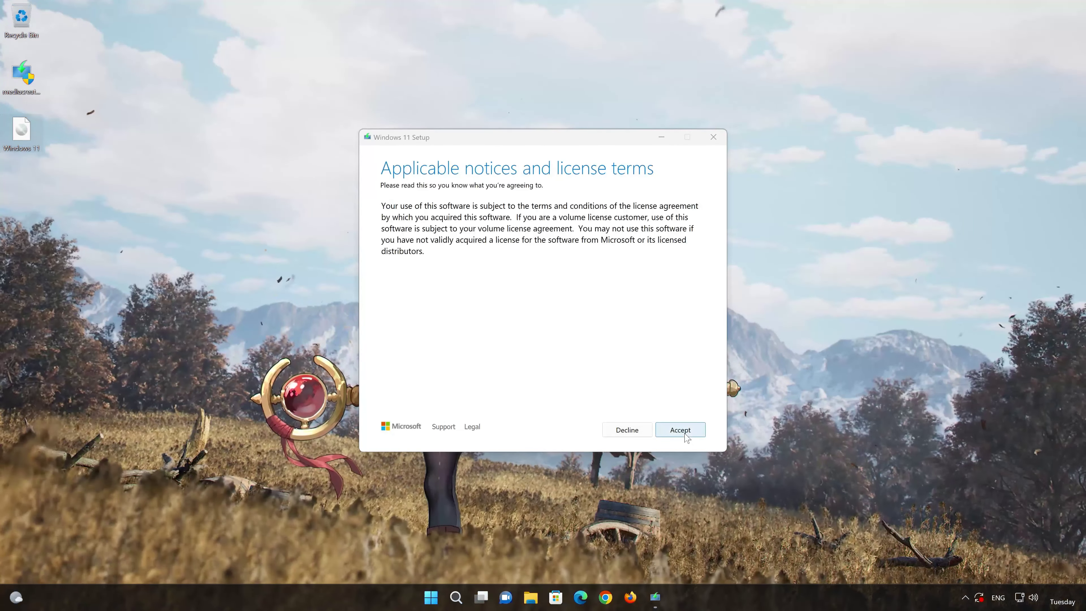
{"action": "left_click", "coordinate": [684, 433]}
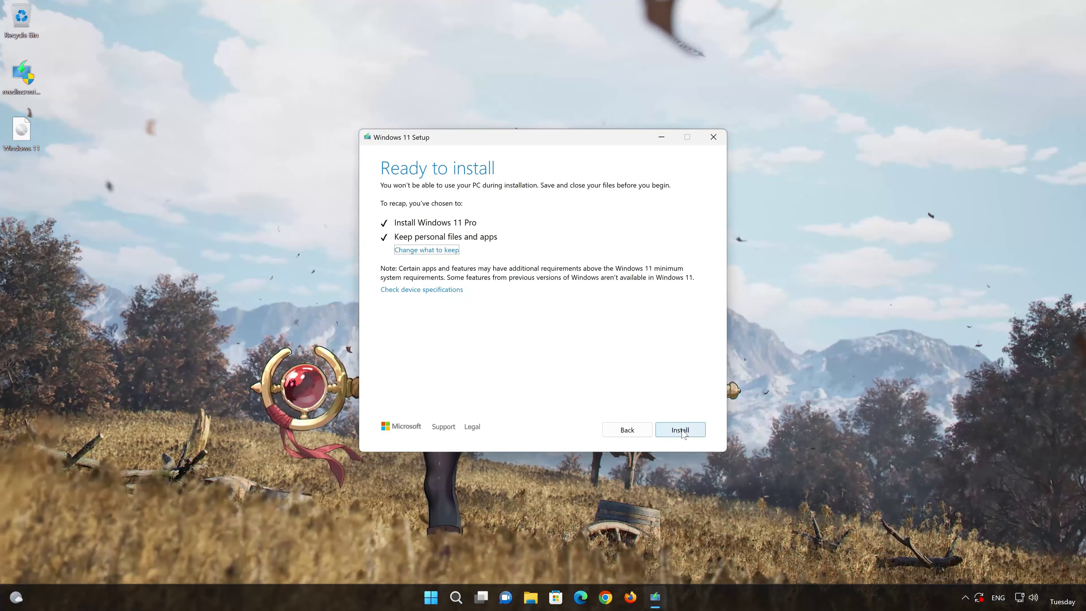
{"action": "left_click", "coordinate": [458, 250]}
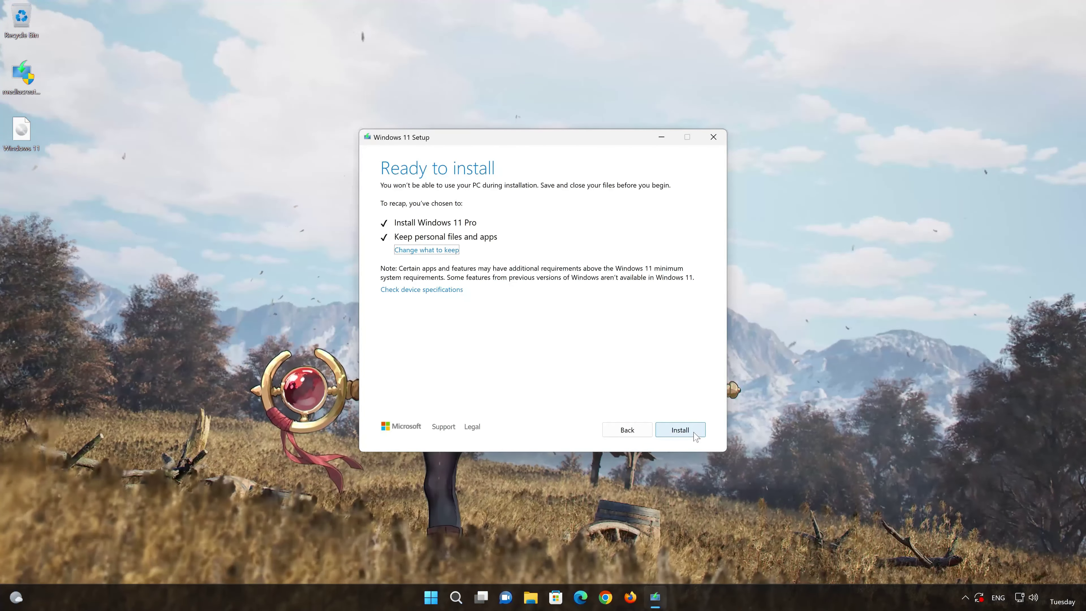
{"action": "left_click", "coordinate": [680, 430]}
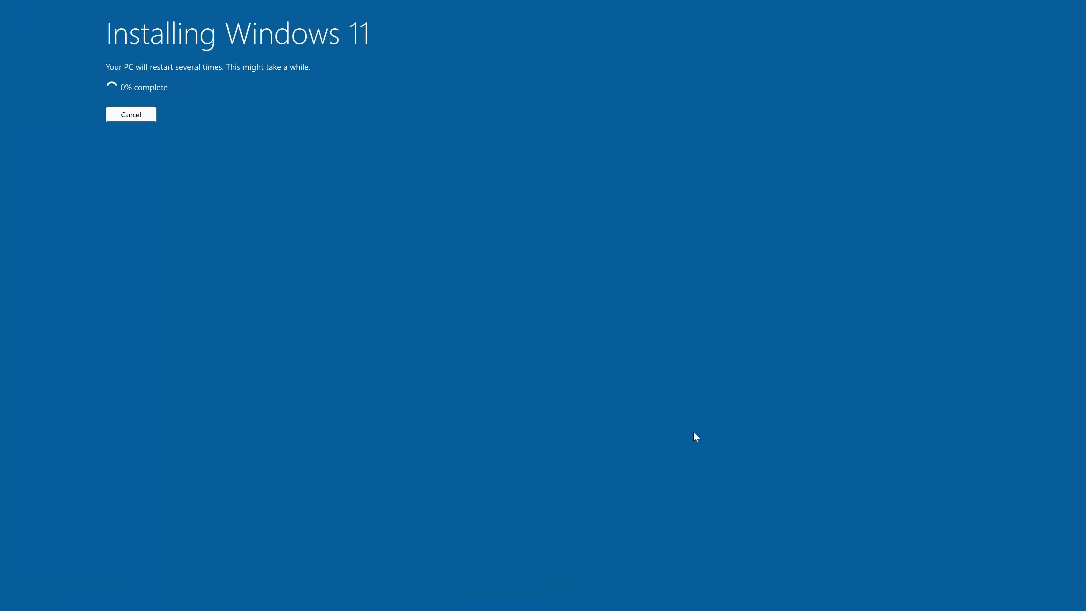